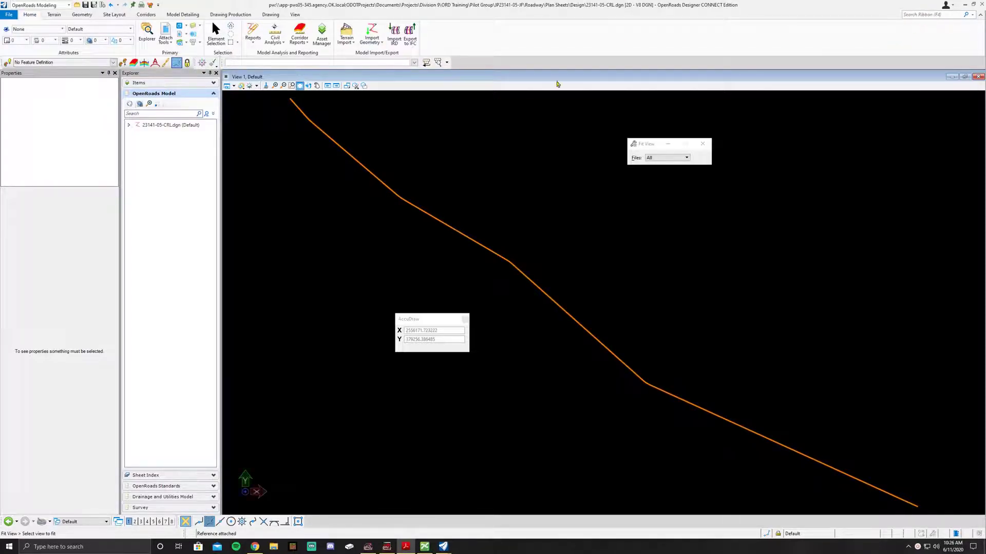
# Step: Fit View 1, set the feature definition to Proposed, and switch on Civil AccuDraw
pyautogui.click(291, 86)
pyautogui.click(290, 86)
pyautogui.click(231, 75)
pyautogui.click(113, 62)
pyautogui.click(24, 77)
pyautogui.click(51, 108)
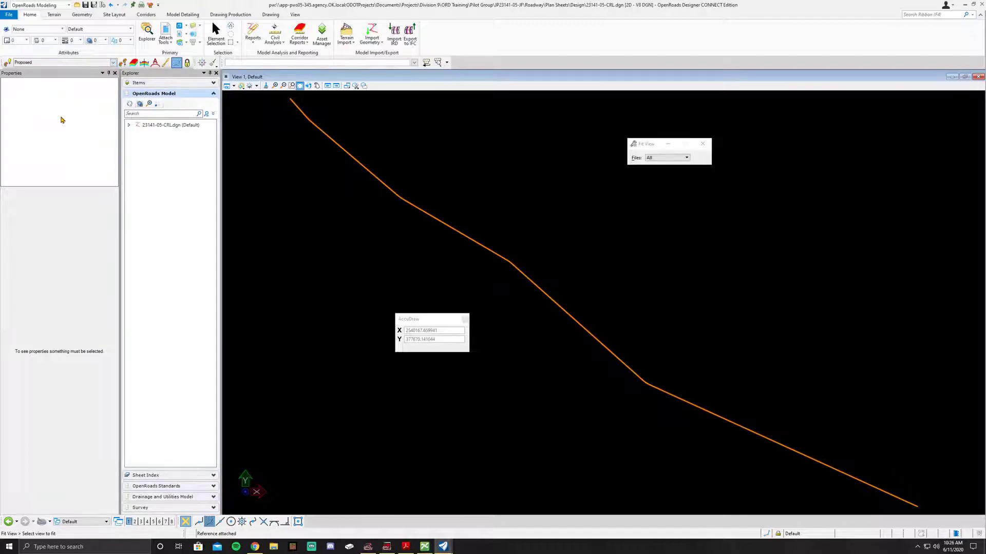
pyautogui.click(164, 66)
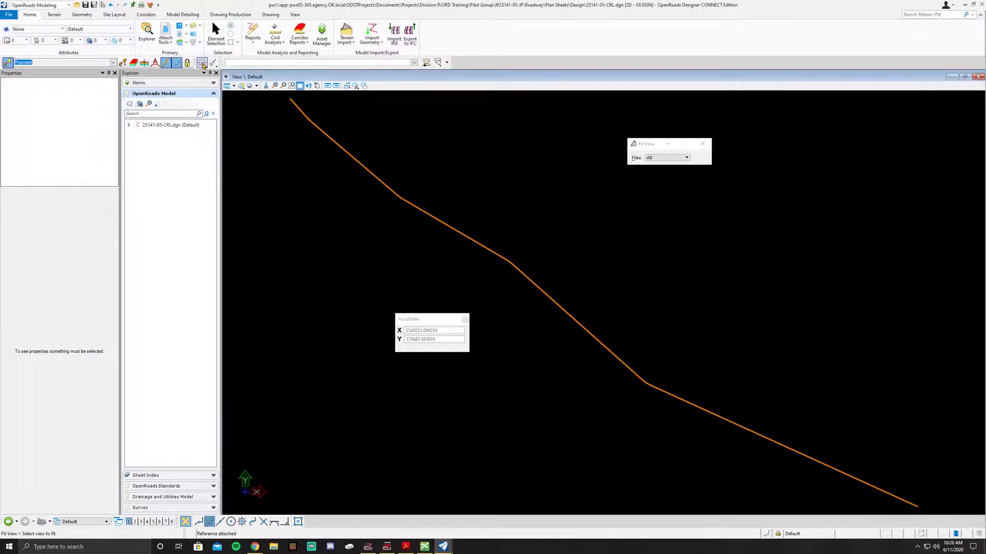
pyautogui.click(204, 65)
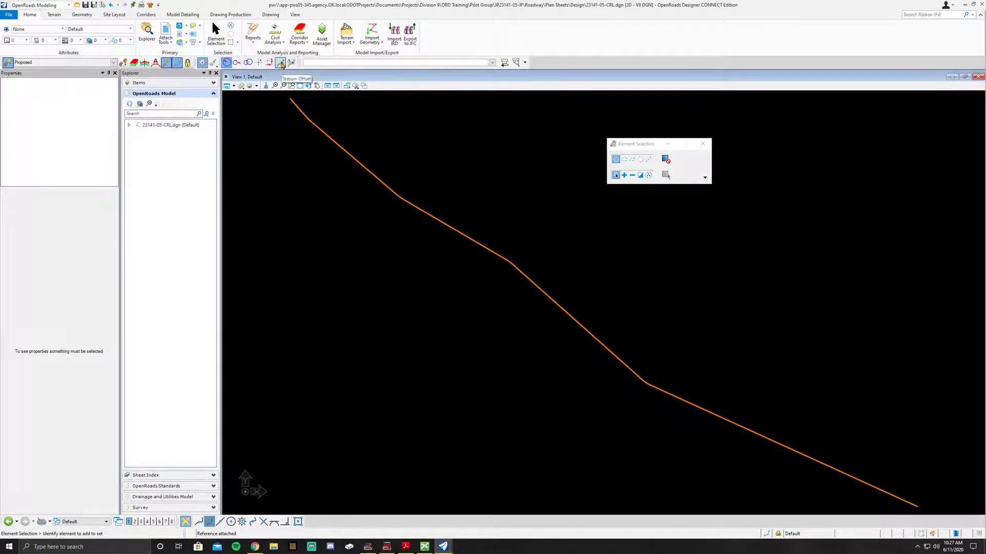
# Step: Set Civil AccuDraw to station/offset entry and dock its toolbar with the others
pyautogui.click(282, 63)
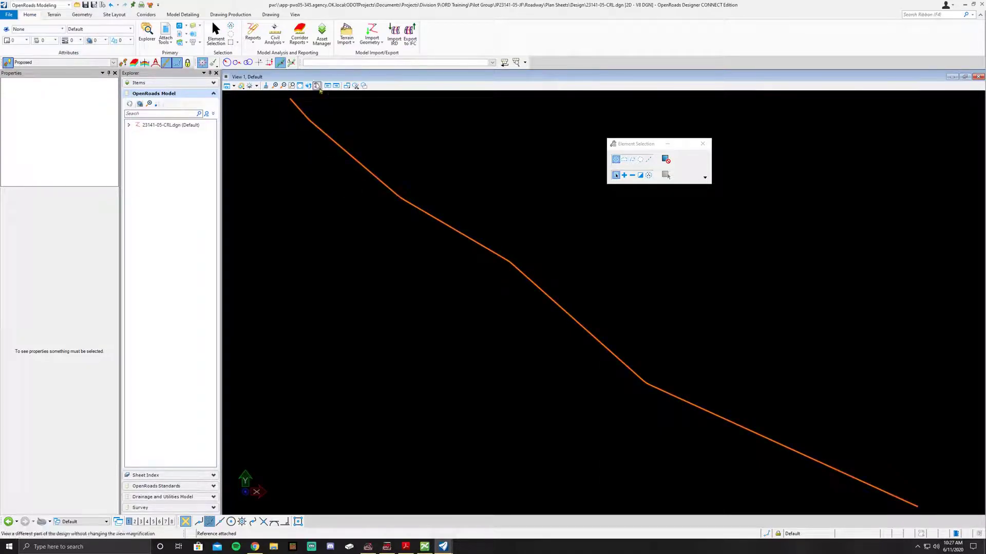
pyautogui.click(188, 65)
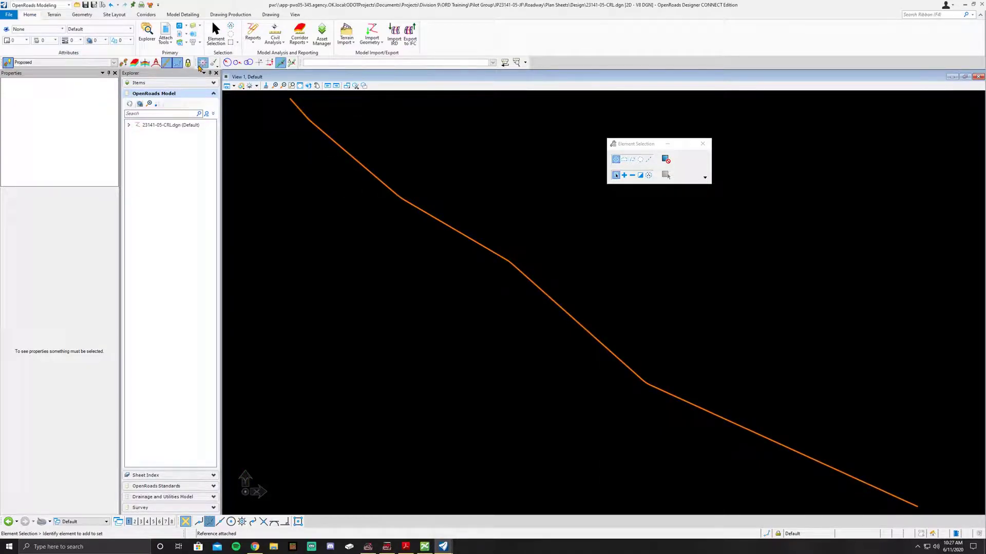
pyautogui.scroll(1, 296, 109)
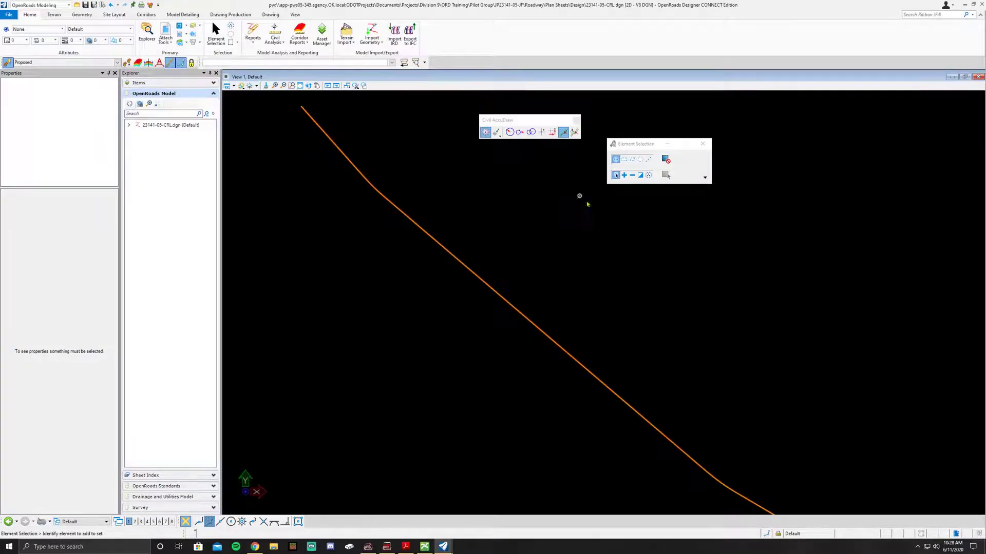
pyautogui.moveTo(521, 124); pyautogui.dragTo(475, 75)
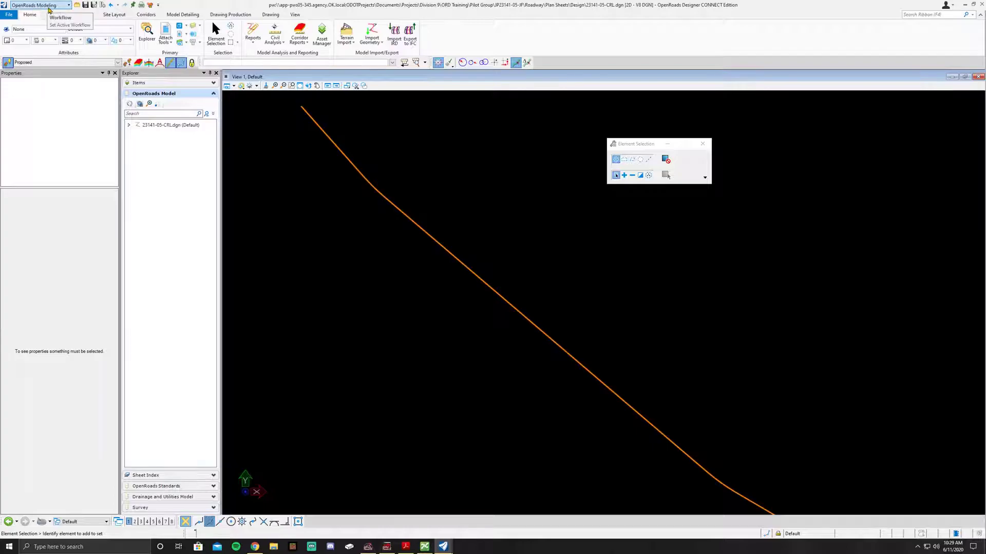
# Step: Start Line Between Points with the alignment as reference, locking offset 0 for the start
pyautogui.click(83, 18)
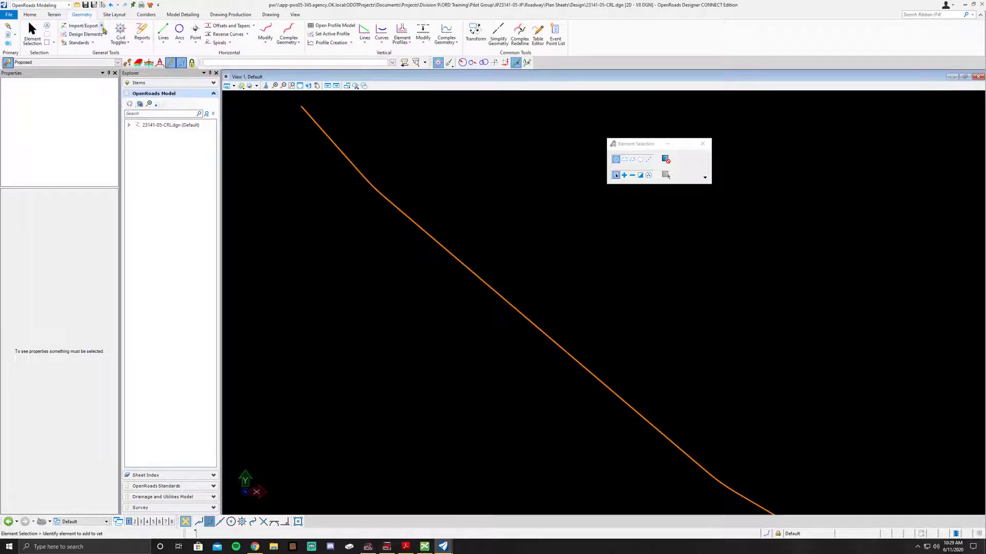
pyautogui.click(163, 39)
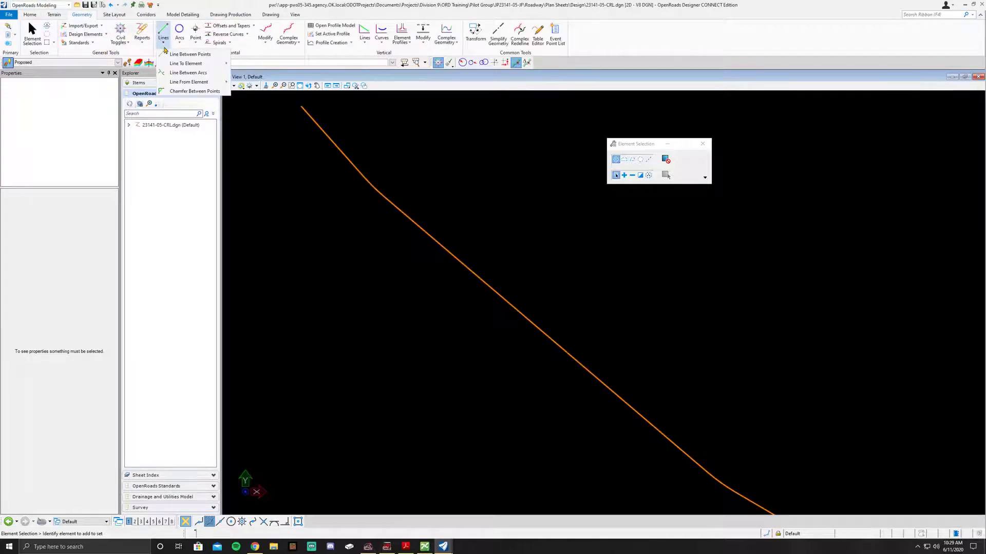
pyautogui.click(173, 57)
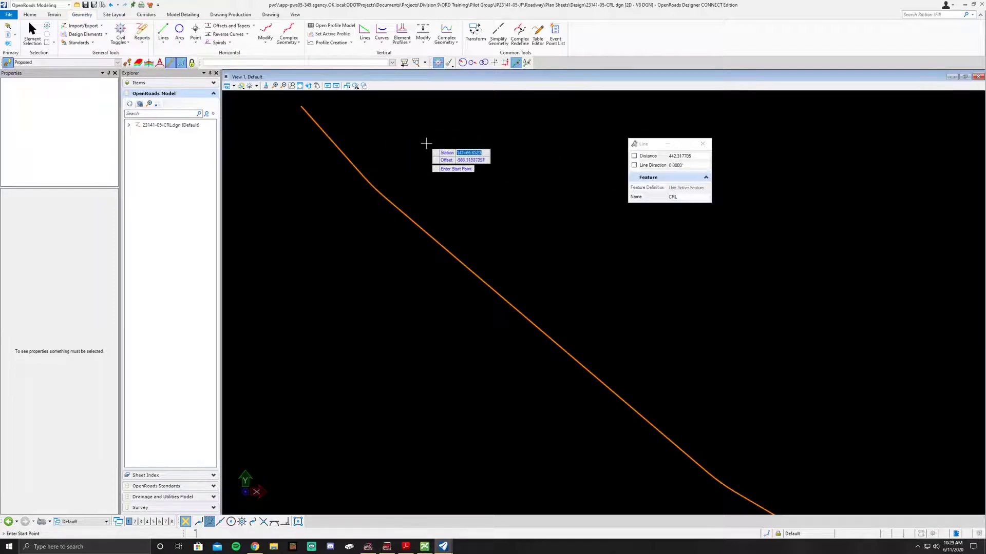
pyautogui.click(436, 138)
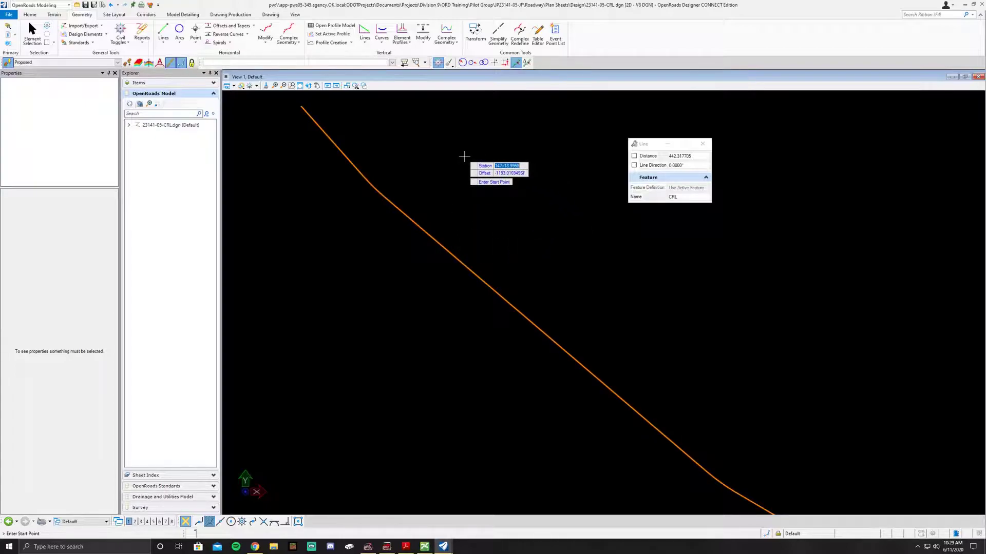
pyautogui.write('4')
pyautogui.press('Tab')
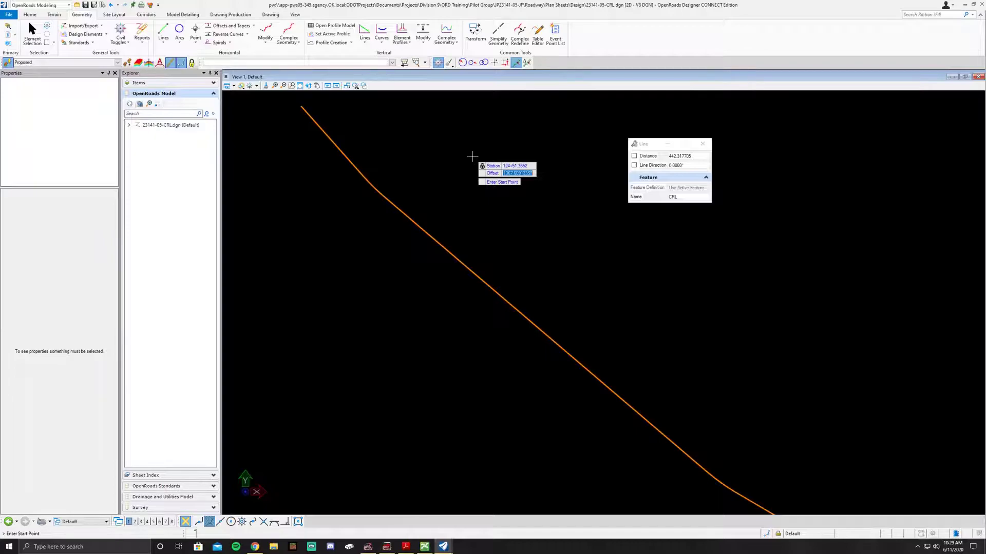
pyautogui.write('0')
pyautogui.press('Return')
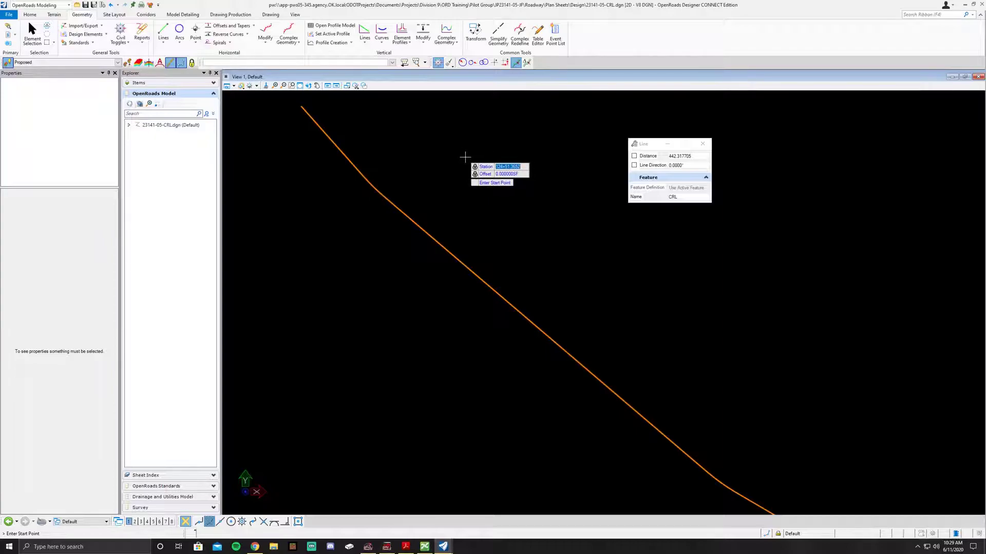
# Step: Place the start point, then set offset 0 and an end station near 32+48
pyautogui.press('Return')
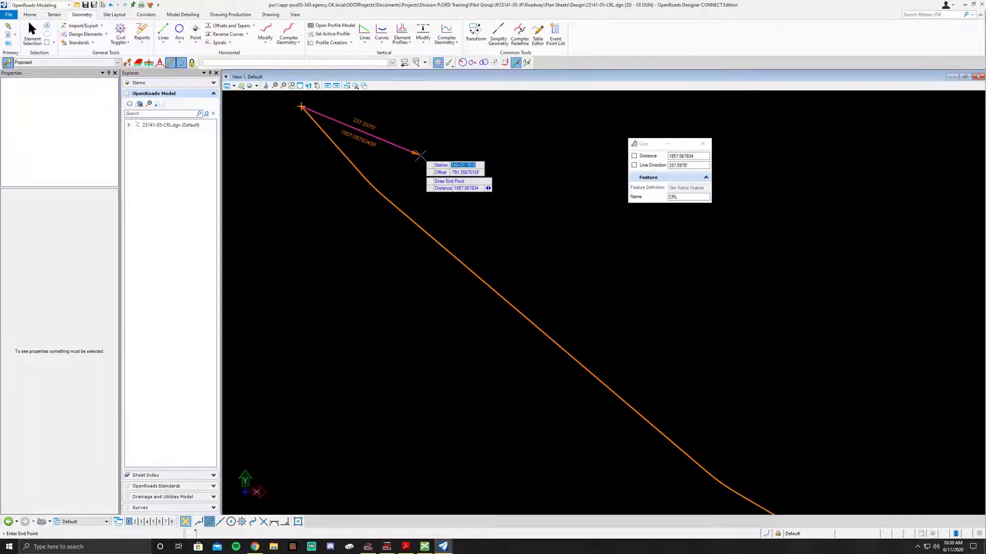
pyautogui.press('Tab')
pyautogui.write('0')
pyautogui.press('Tab')
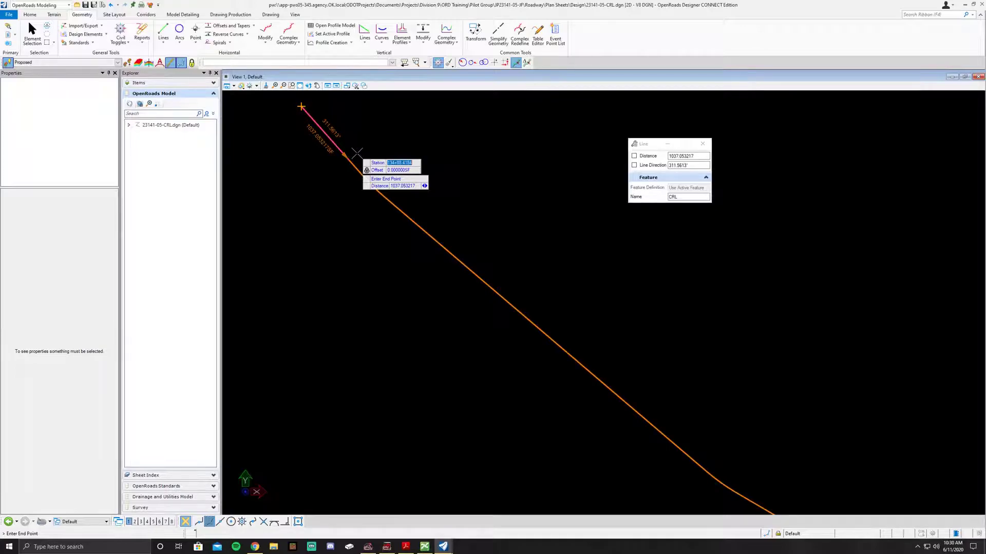
pyautogui.write('136+44.3000')
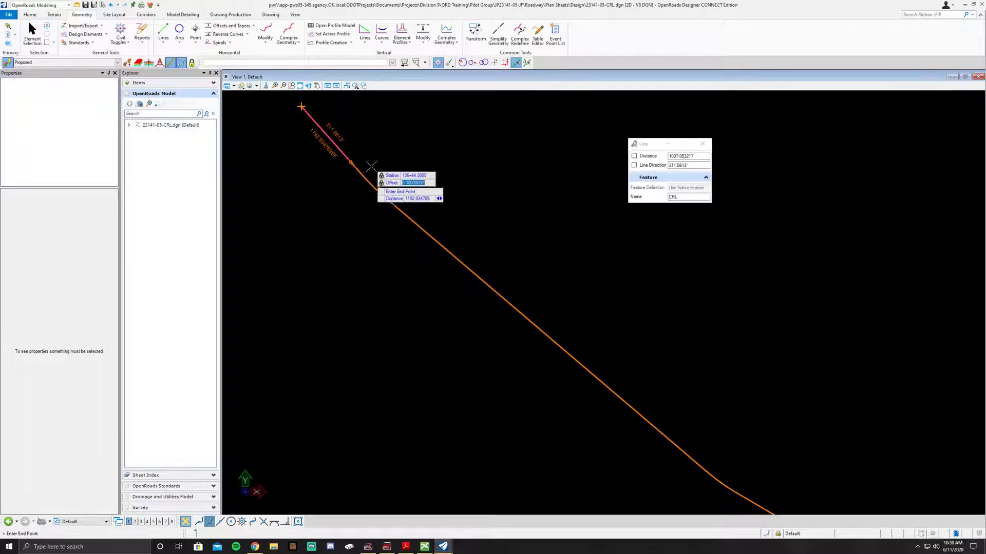
pyautogui.click(390, 153)
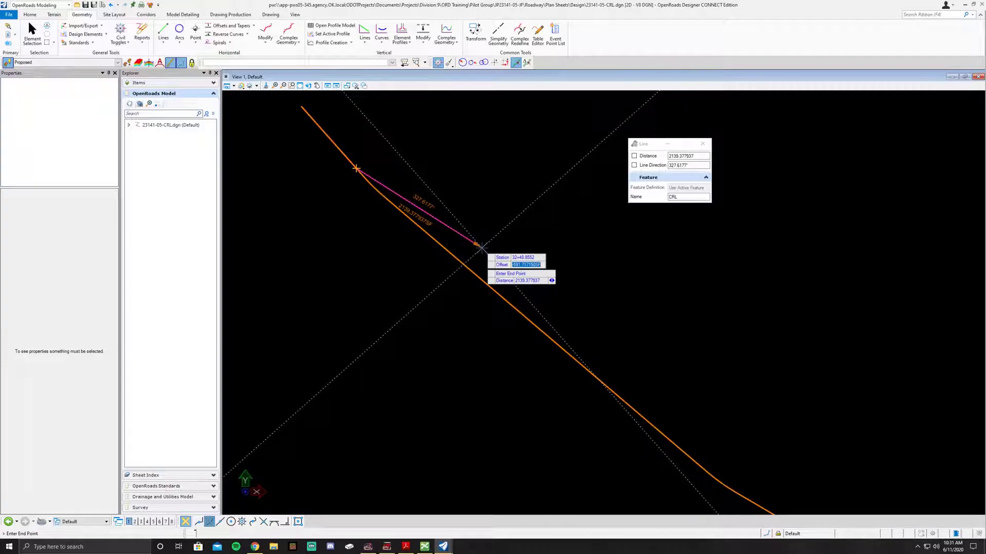
# Step: Lock the offset at -50, place points along the alignment, and end the line
pyautogui.press('BackSpace')
pyautogui.write('-50')
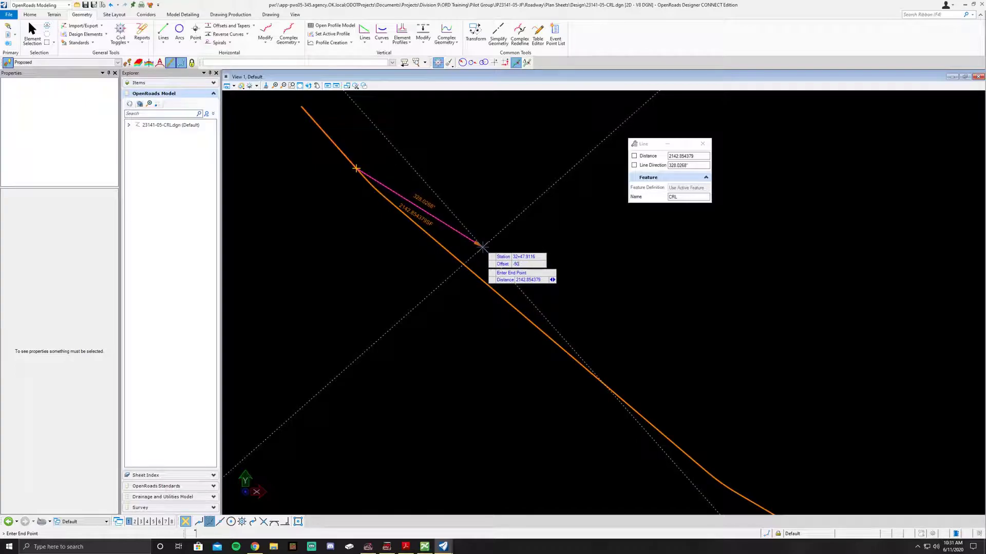
pyautogui.press('Return')
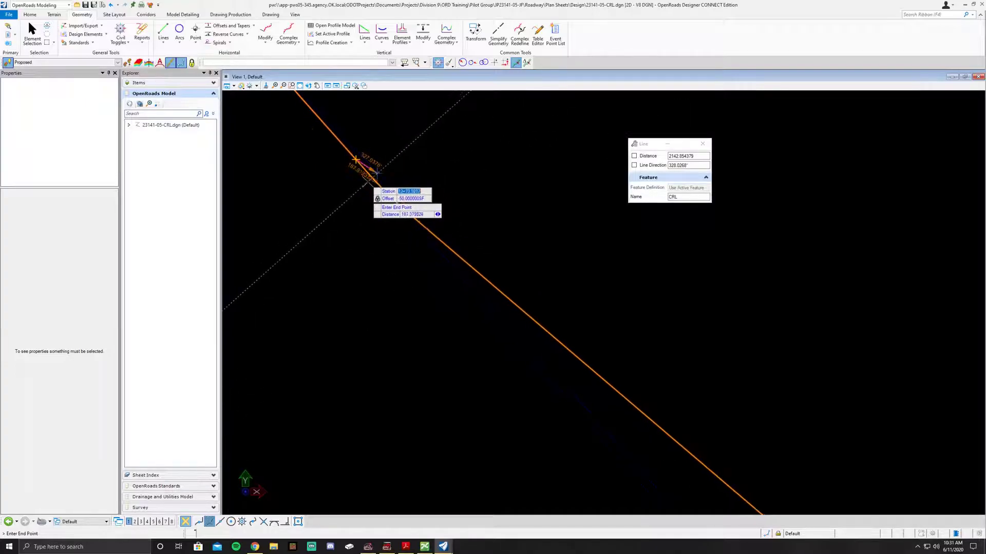
pyautogui.click(350, 147)
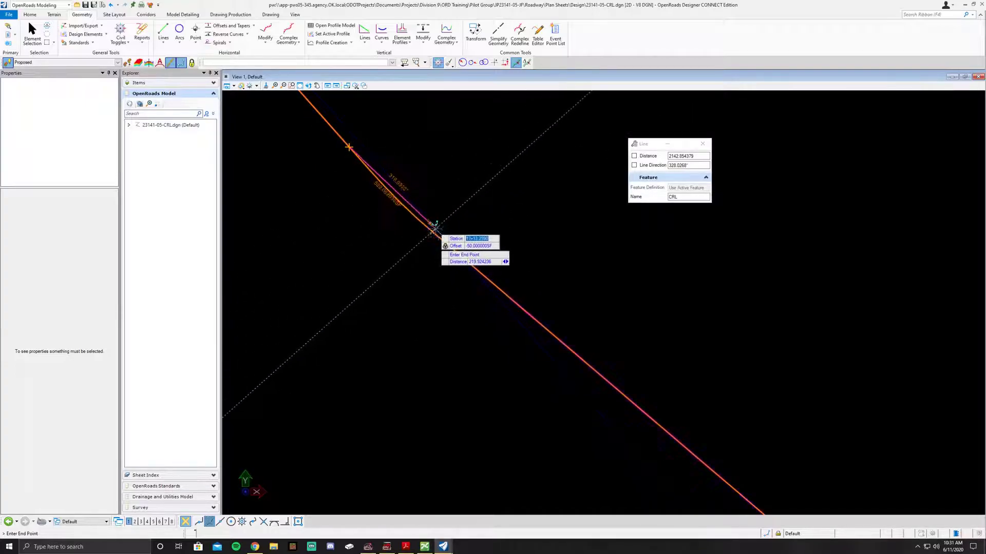
pyautogui.click(389, 198)
pyautogui.scroll(-2, 416, 211)
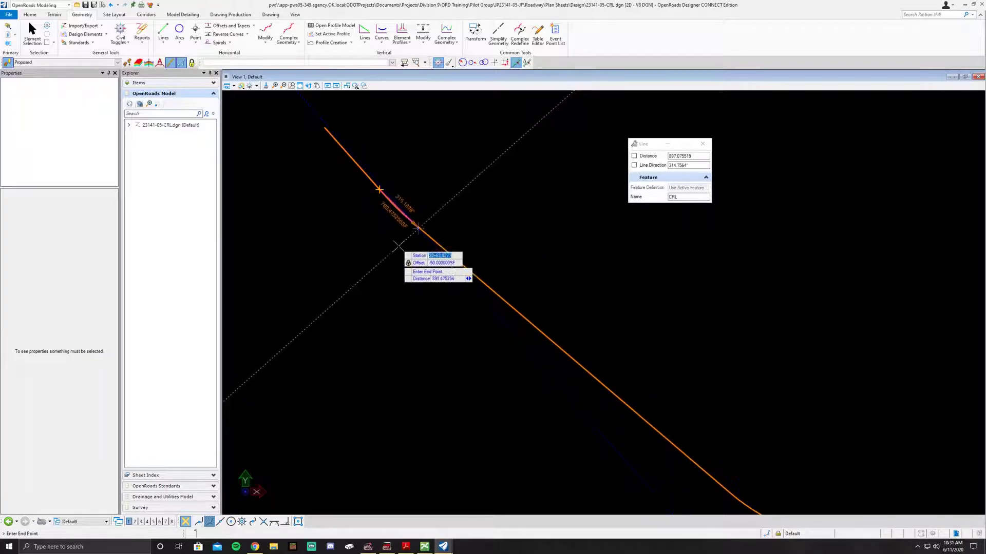
pyautogui.click(444, 201)
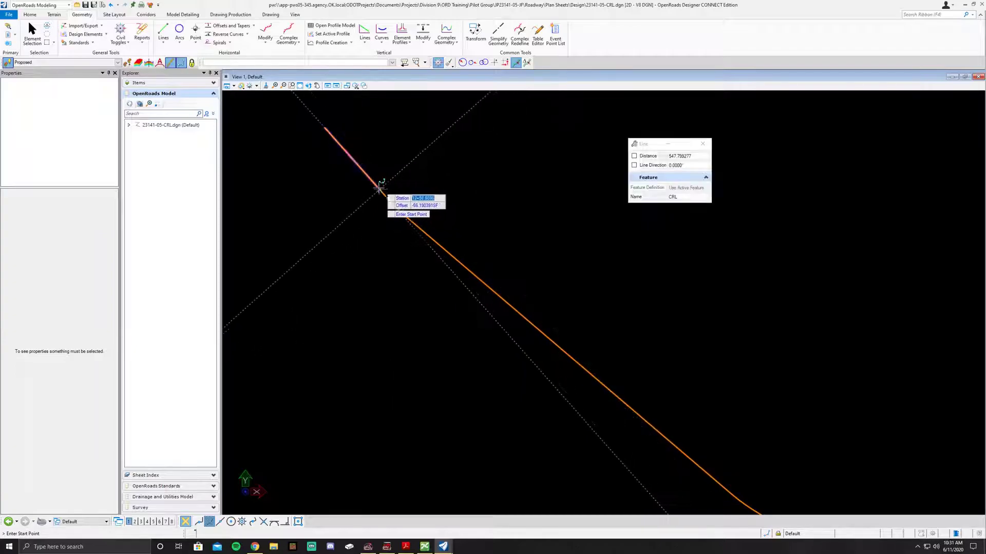
pyautogui.scroll(2, 399, 193)
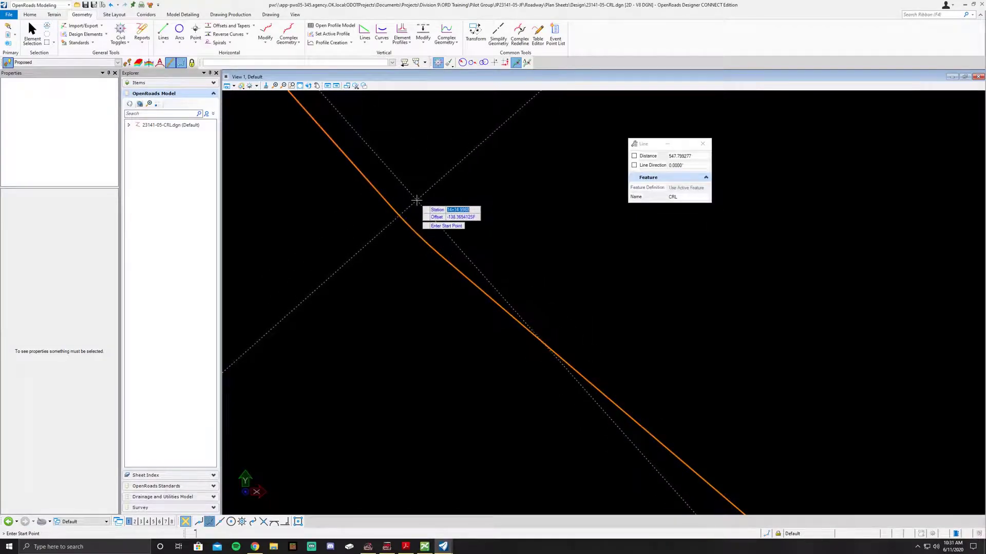
# Step: Pick the alignment as station reference and place the new line's start point
pyautogui.press('Right')
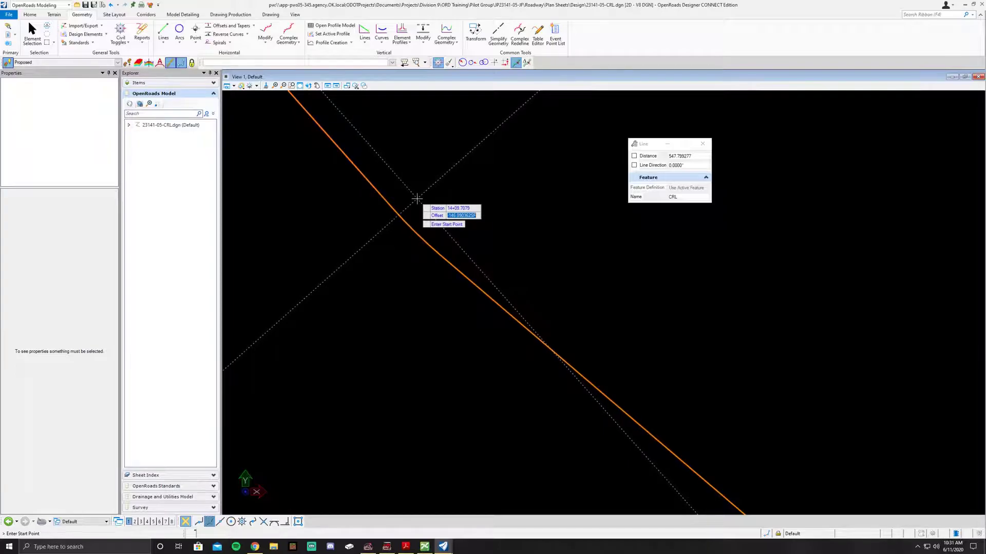
pyautogui.press('o')
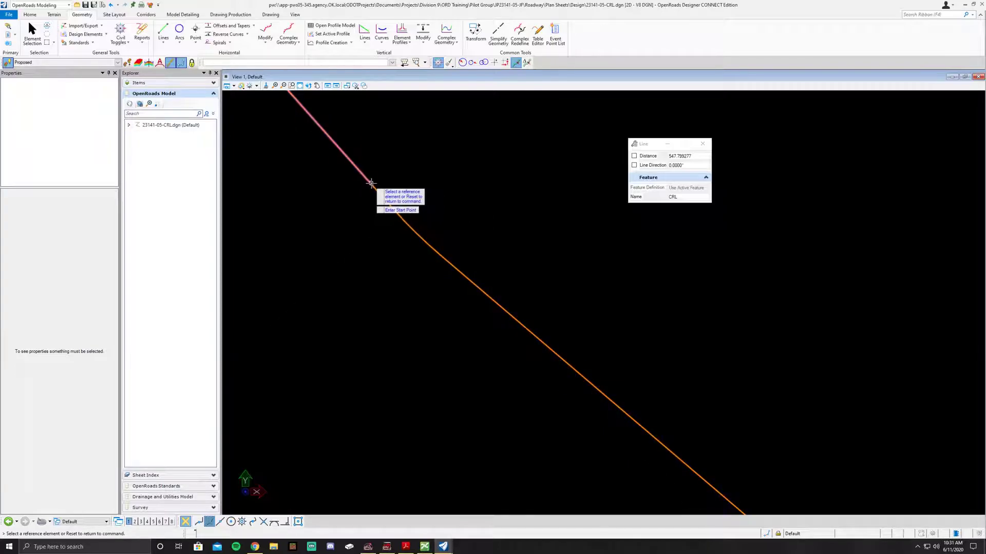
pyautogui.click(383, 195)
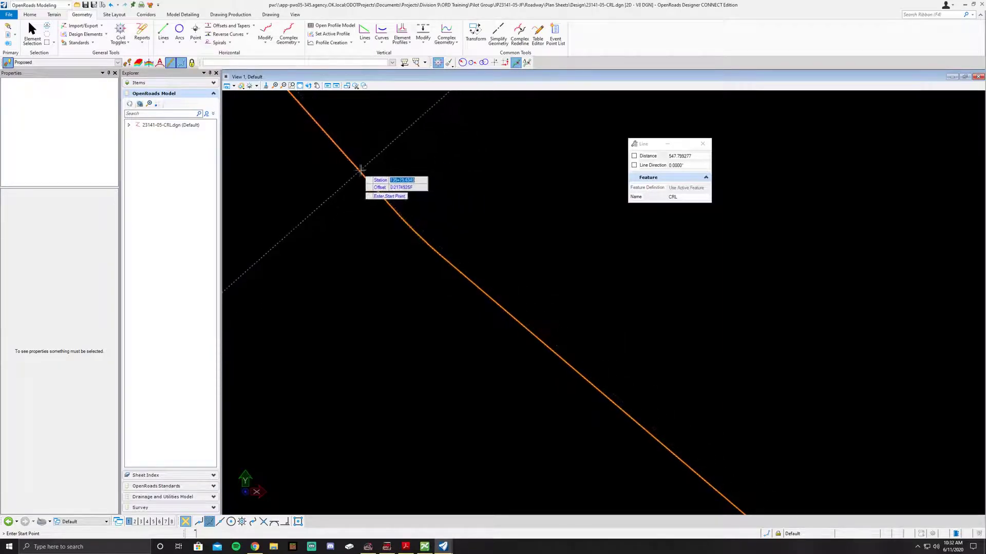
pyautogui.click(375, 185)
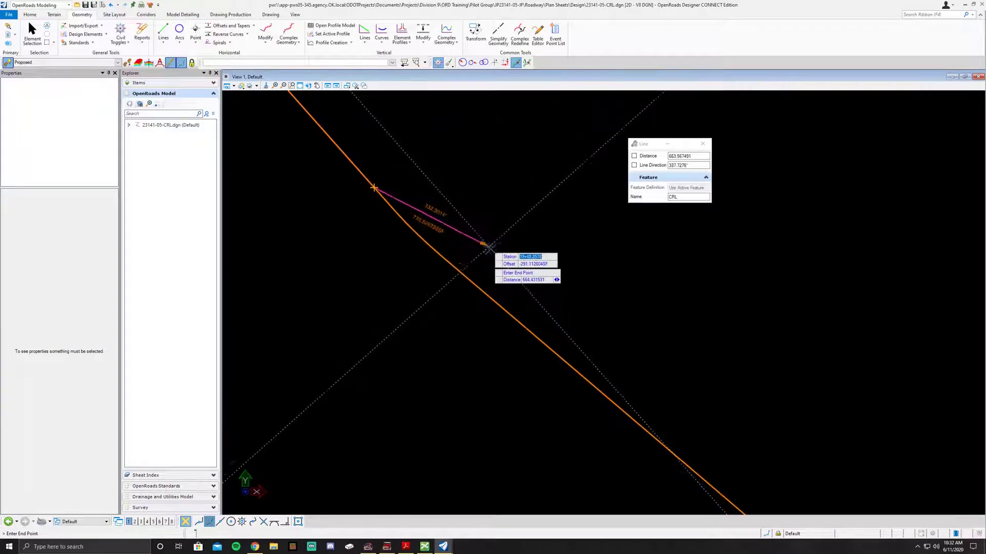
# Step: Reselect the alignment and lock offset -50 and station 169+01.75
pyautogui.press('Down')
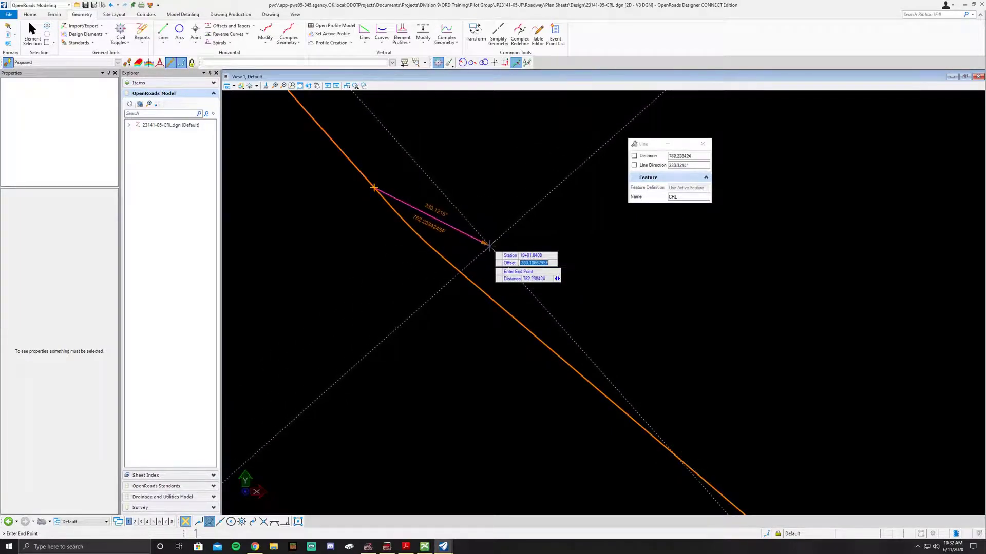
pyautogui.press('Down')
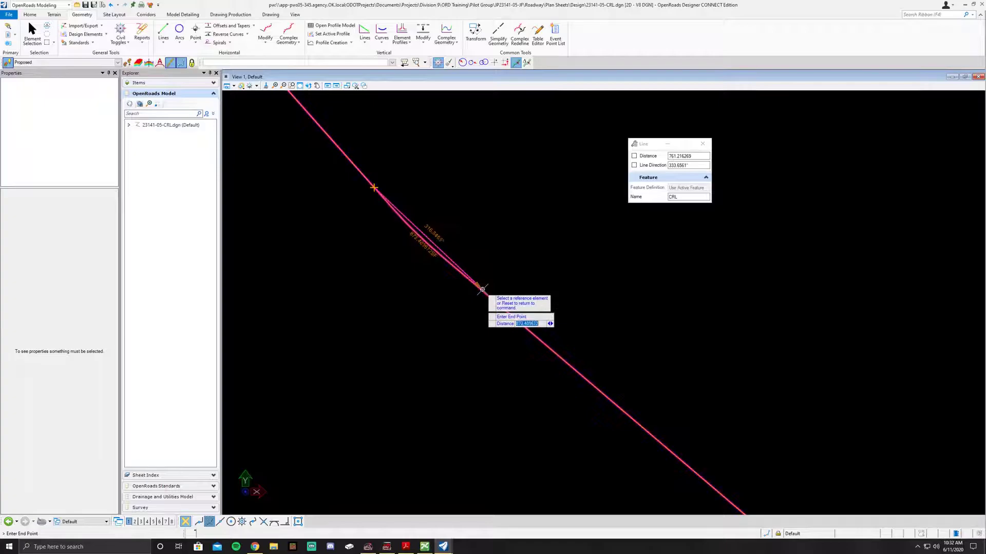
pyautogui.click(483, 287)
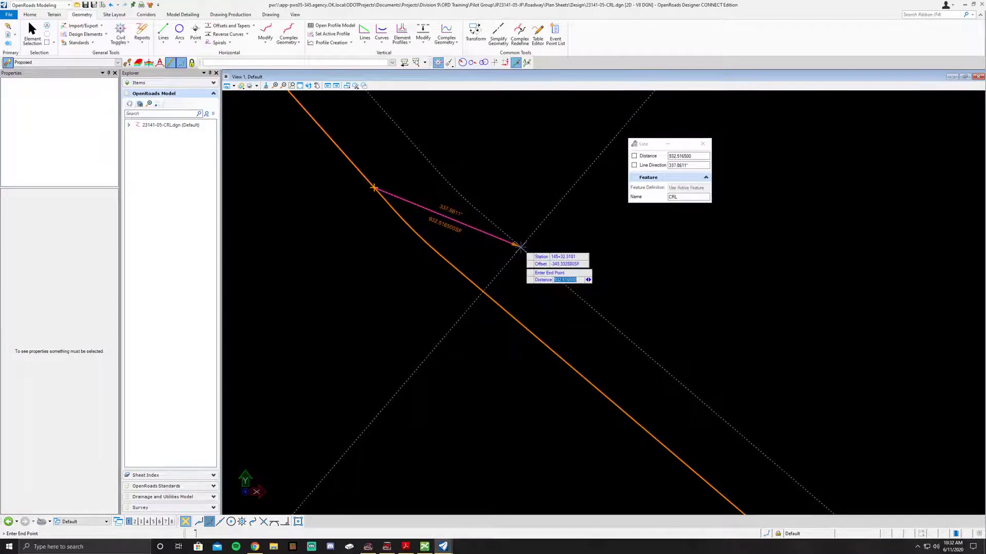
pyautogui.press('Up')
pyautogui.press('BackSpace')
pyautogui.write('-50')
pyautogui.press('Return')
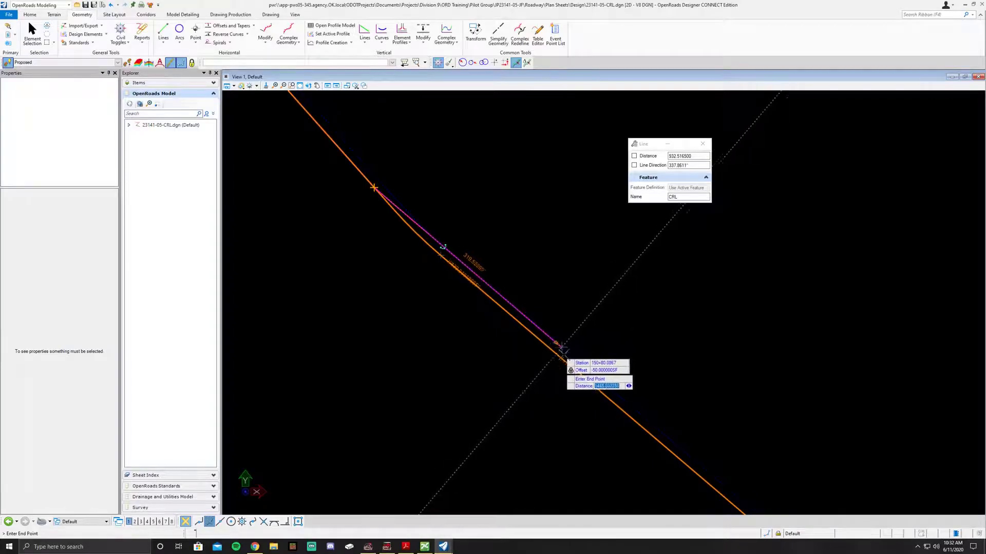
pyautogui.press('Down')
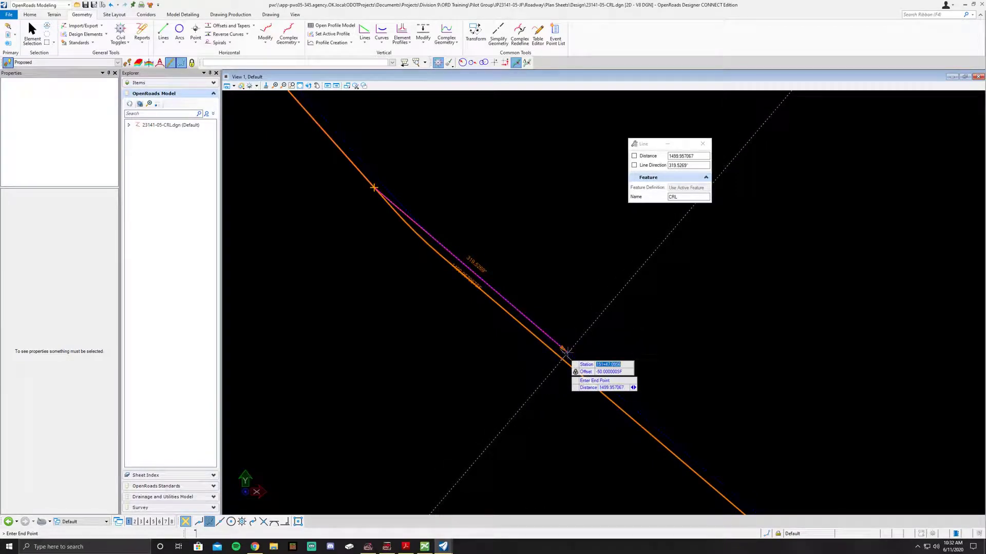
pyautogui.write('10901.')
pyautogui.write('75')
pyautogui.press('Down')
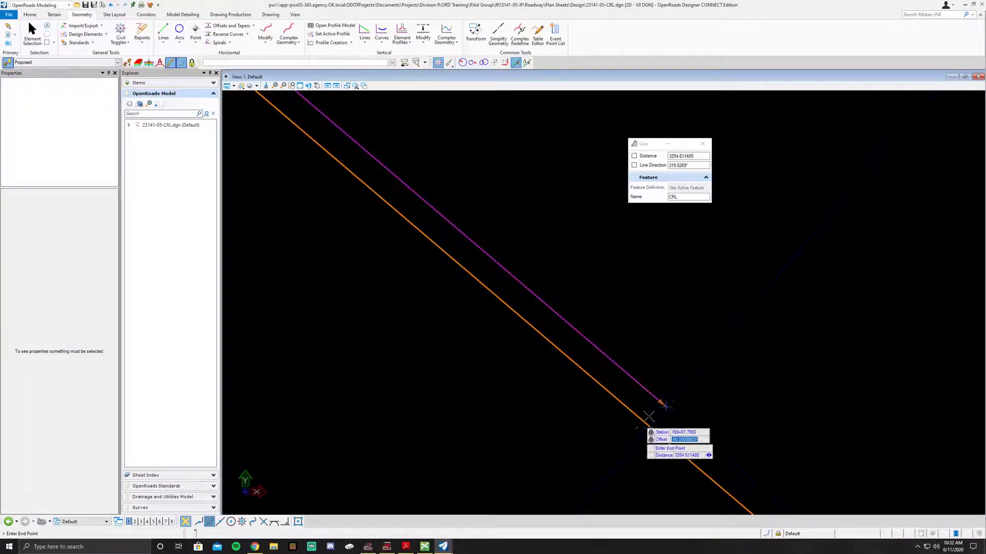
# Step: Place the 169+01.75 vertex, then add a vertex at station 177+03.71, offset 0
pyautogui.click(704, 402)
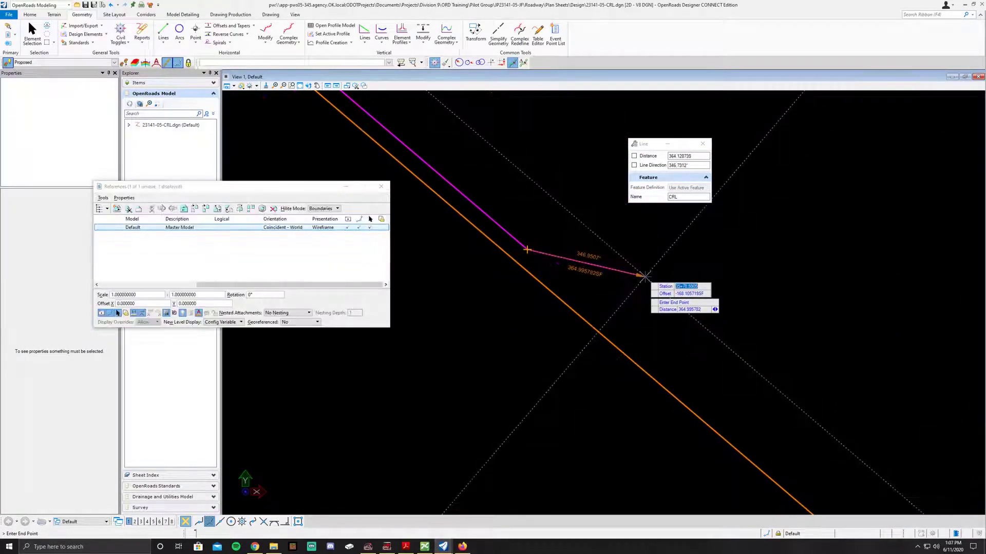
pyautogui.press('Tab')
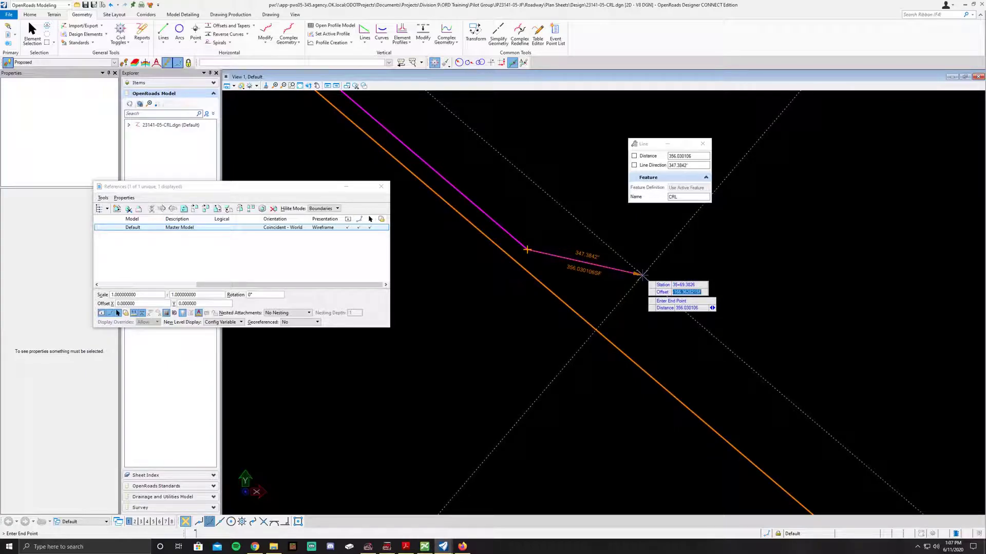
pyautogui.press('Return')
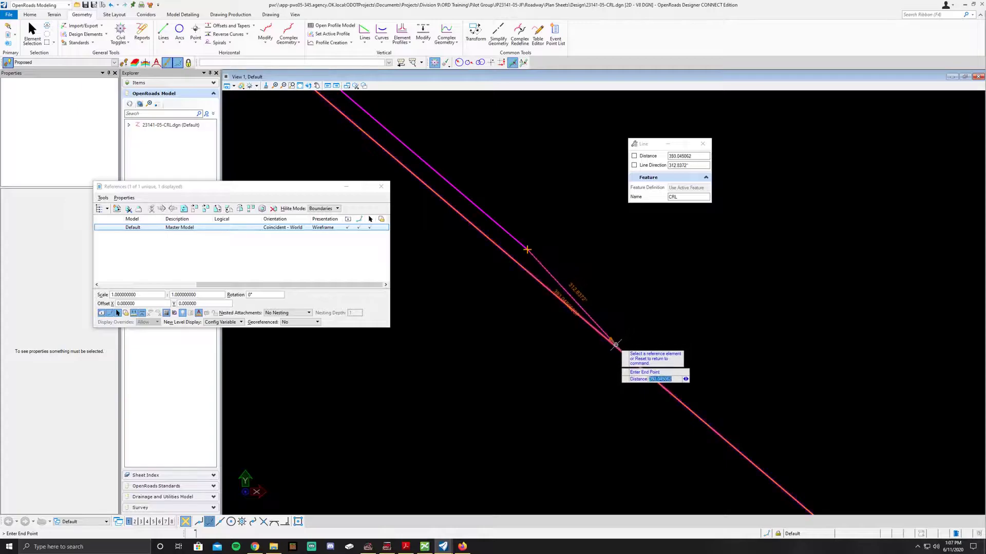
pyautogui.click(616, 344)
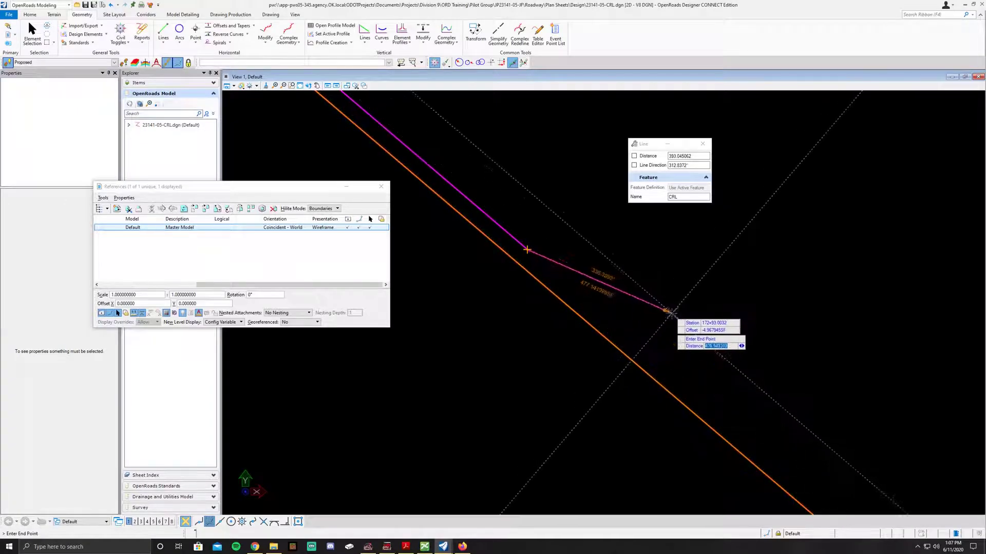
pyautogui.press('Tab')
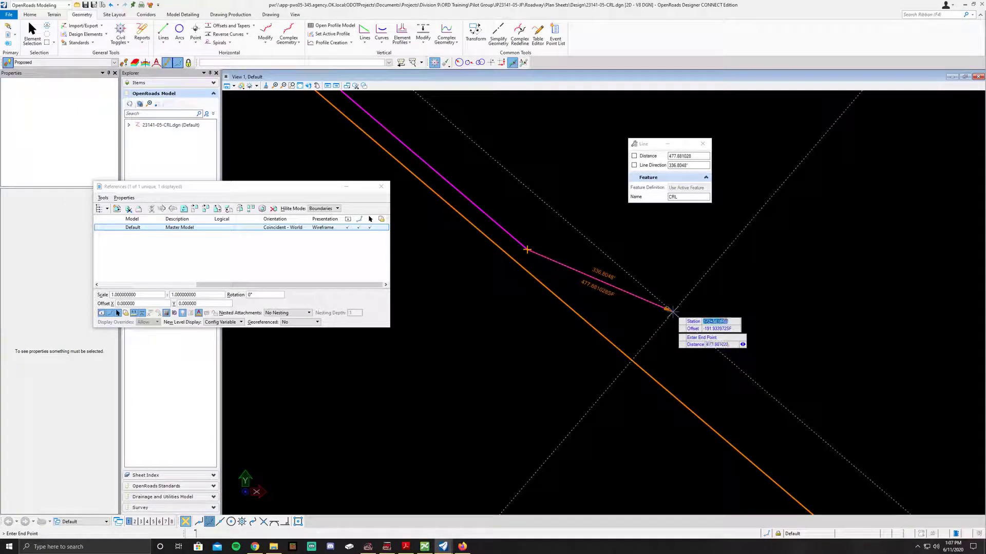
pyautogui.write('177')
pyautogui.write('03')
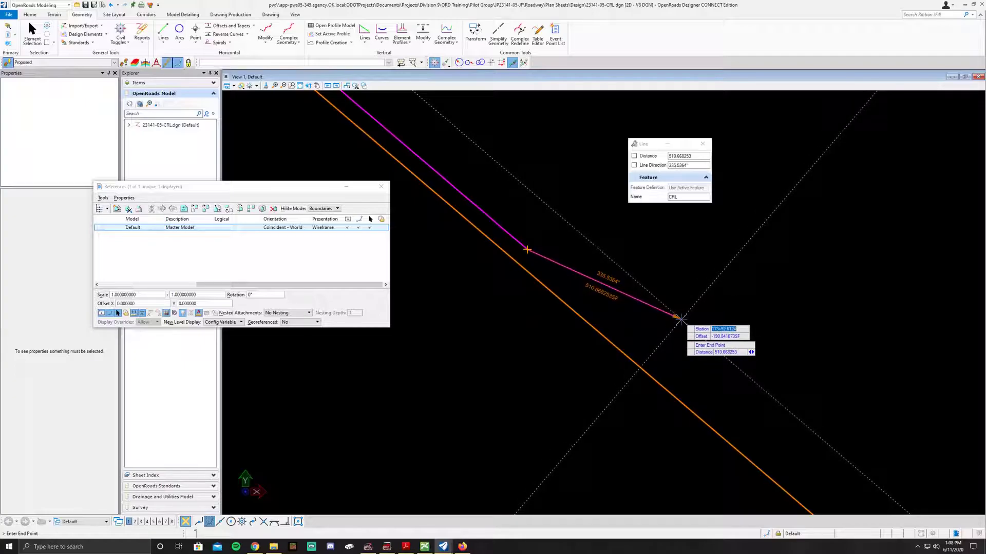
pyautogui.write('17703.71')
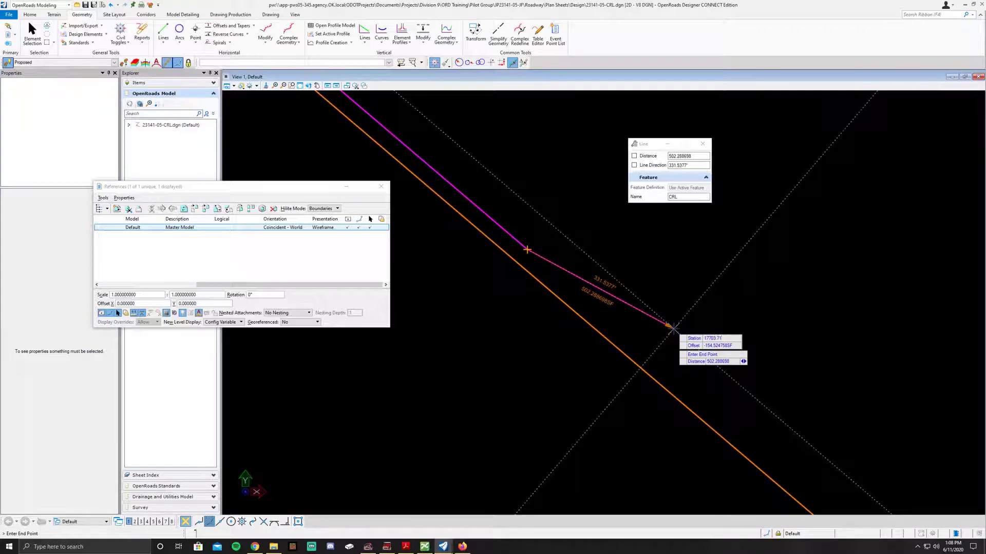
pyautogui.press('Tab')
pyautogui.write('0')
pyautogui.press('Tab')
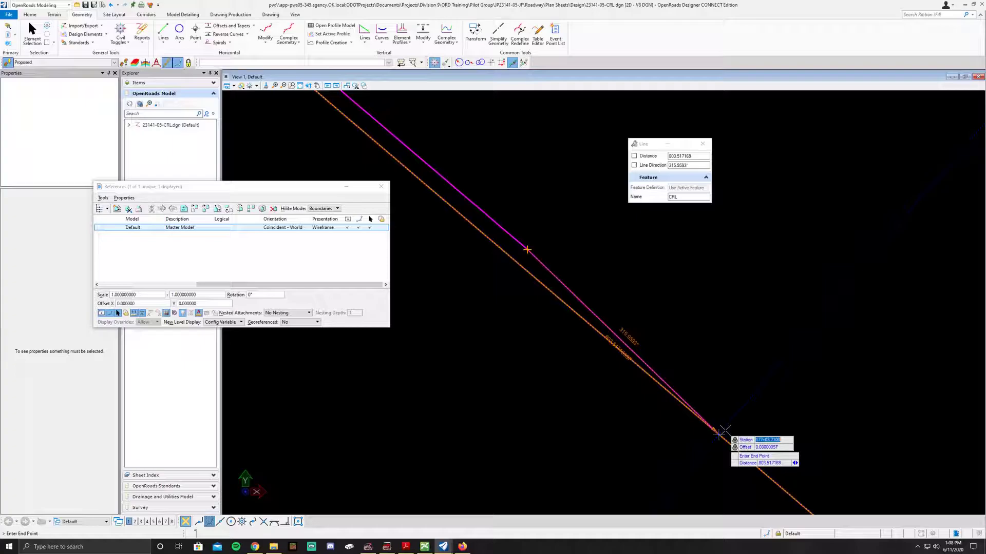
pyautogui.click(749, 387)
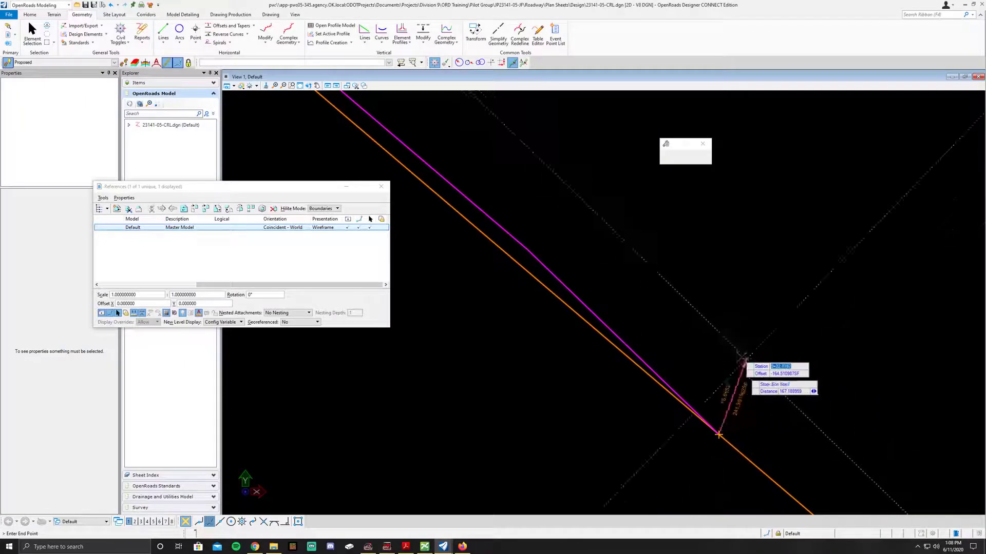
pyautogui.scroll(-2, 610, 296)
pyautogui.scroll(-3, 622, 360)
pyautogui.scroll(3, 696, 416)
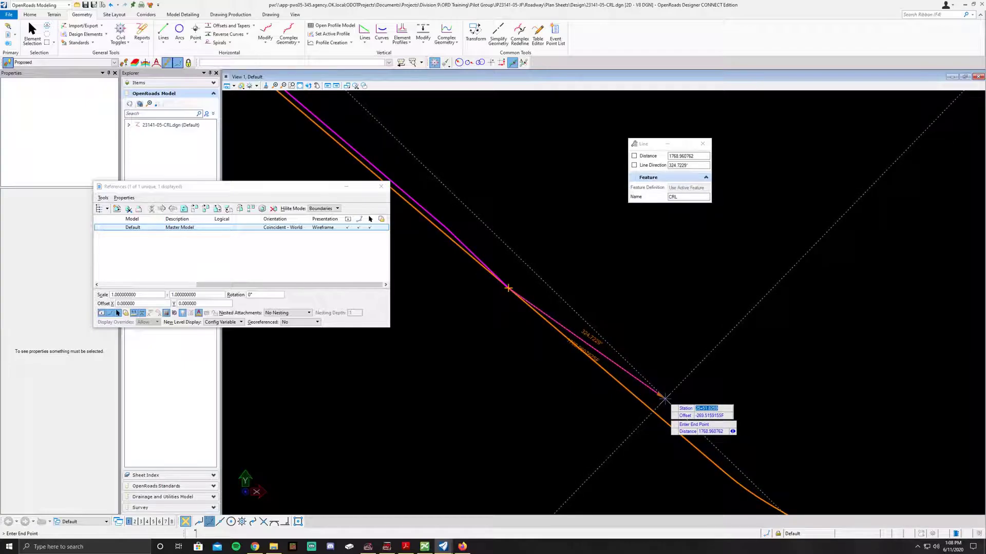
# Step: Place the final vertex at station 203+30.17, offset 0, and end the line string
pyautogui.press('Tab')
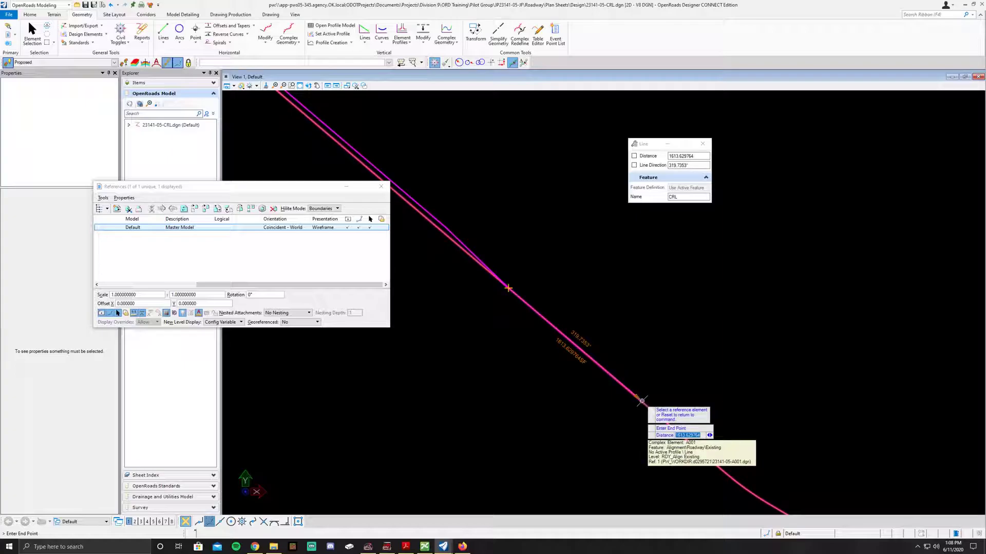
pyautogui.click(641, 402)
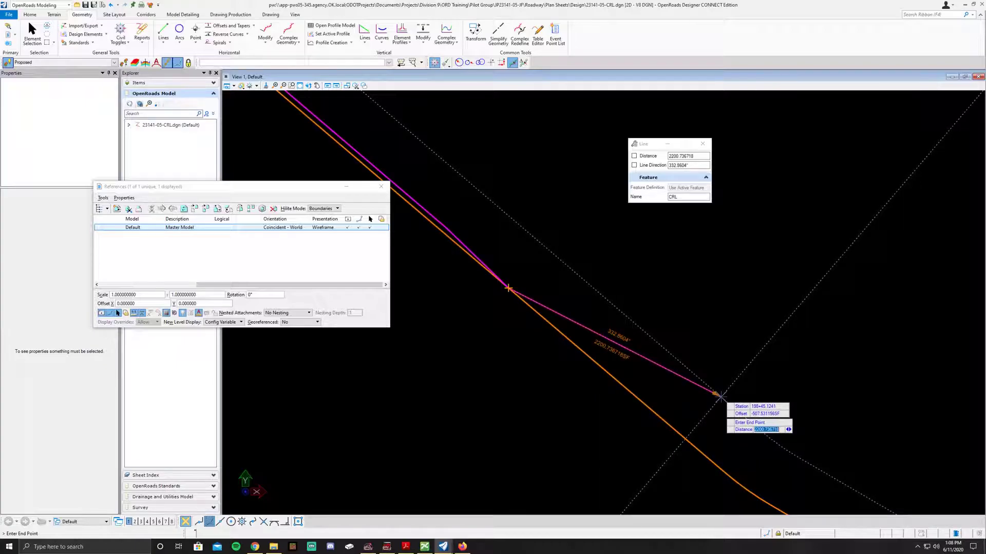
pyautogui.press('Tab')
pyautogui.write('20330.17')
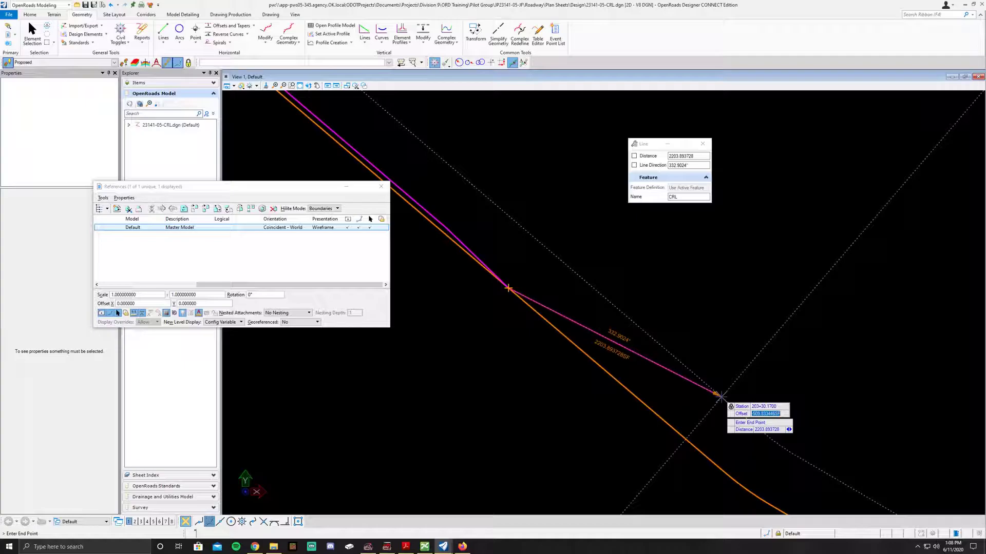
pyautogui.write('0.000000SF')
pyautogui.press('Return')
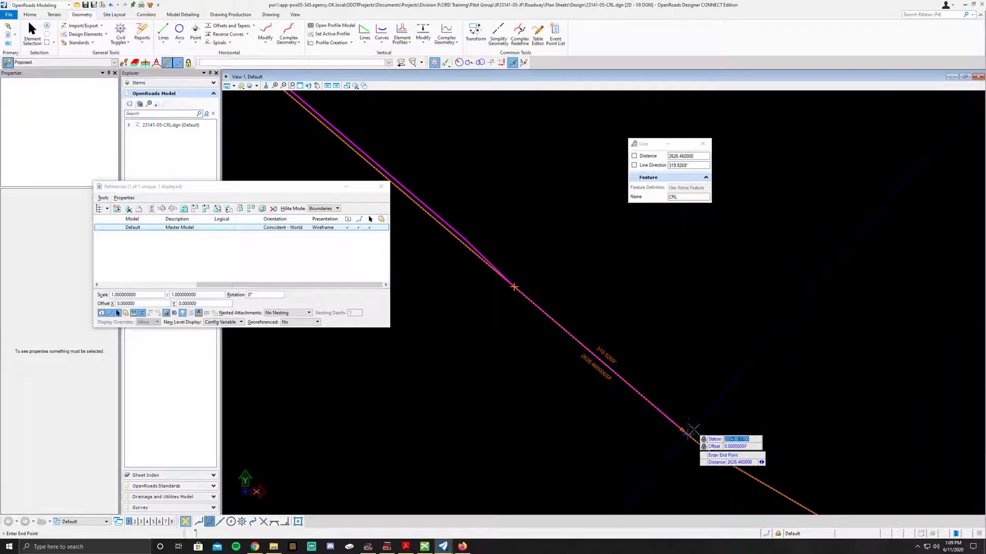
pyautogui.click(690, 399)
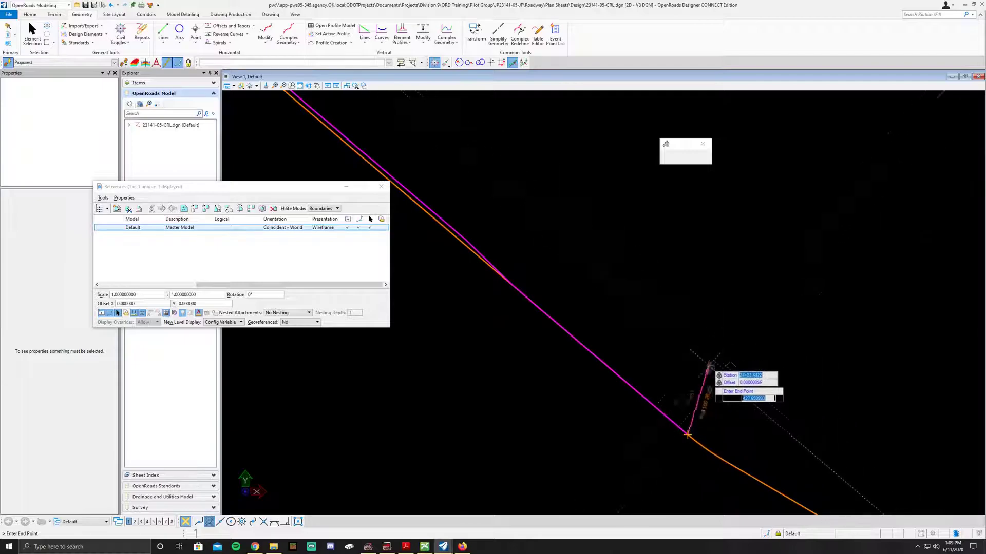
pyautogui.rightClick(727, 339)
pyautogui.scroll(-1, 677, 409)
pyautogui.scroll(-1, 678, 331)
pyautogui.scroll(-1, 706, 334)
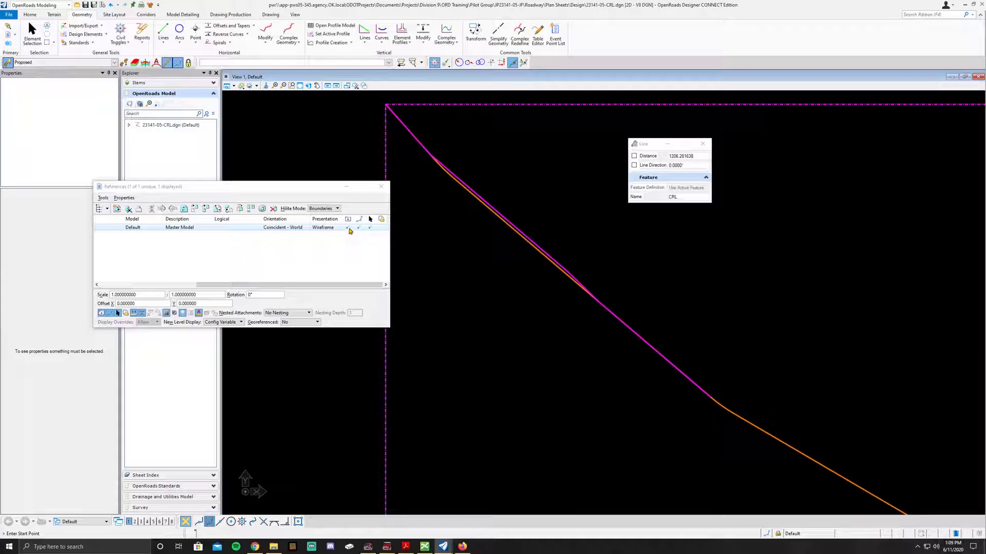
# Step: Hide the reference attachment, turn off station/offset entry, and return to Element Selection
pyautogui.click(350, 228)
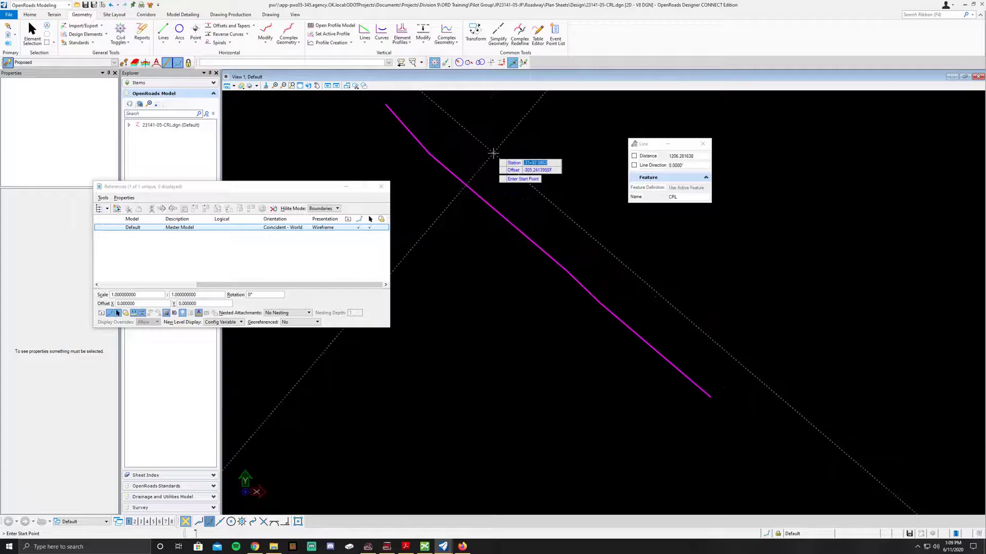
pyautogui.click(434, 62)
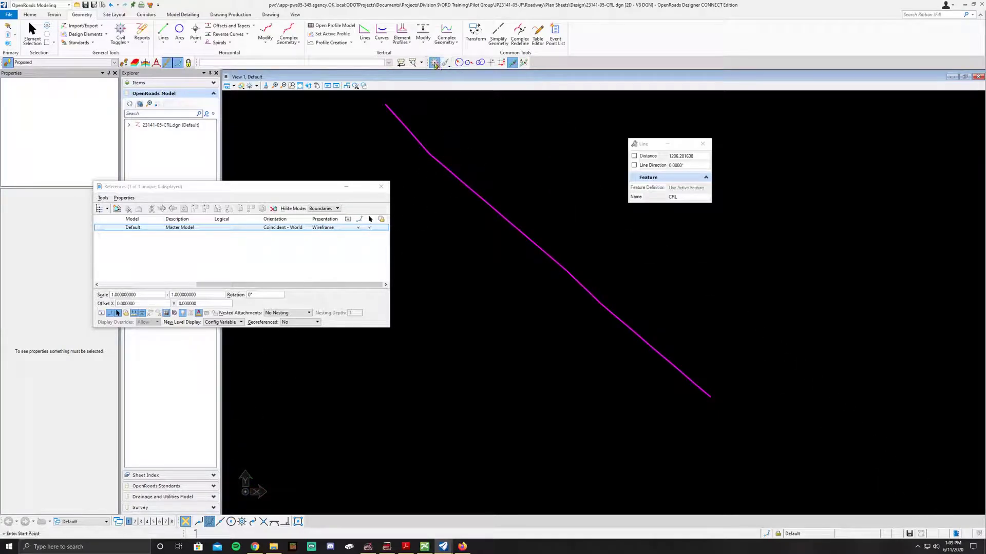
pyautogui.rightClick(552, 187)
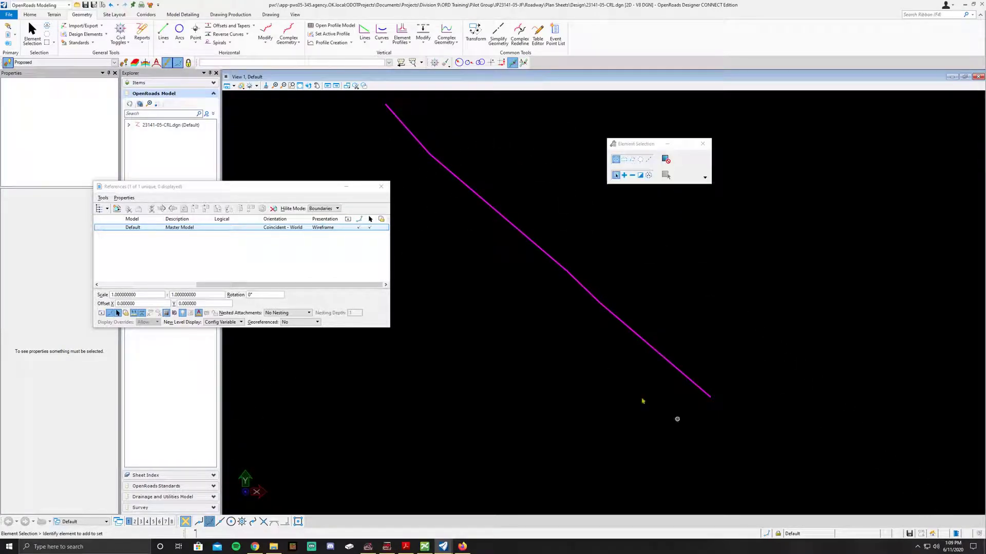